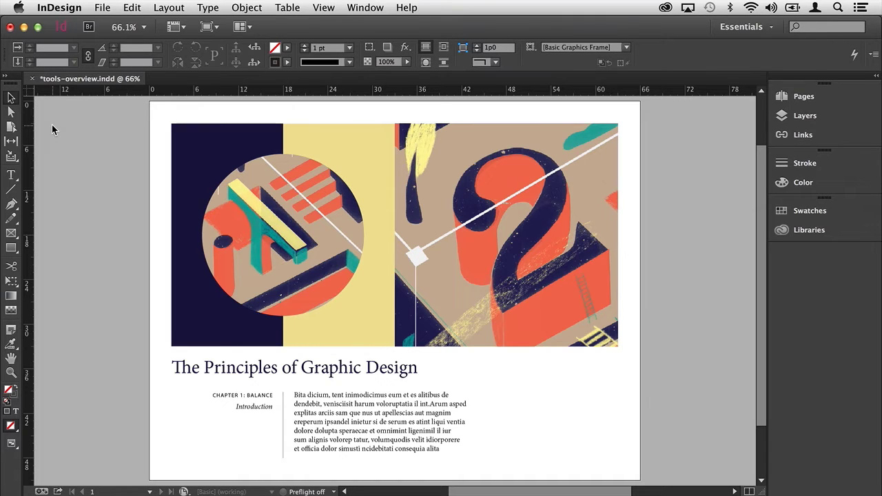
# Step: Switch the toolbar to two columns and back, then cycle through Direct Selection, Type and Selection
pyautogui.click(6, 77)
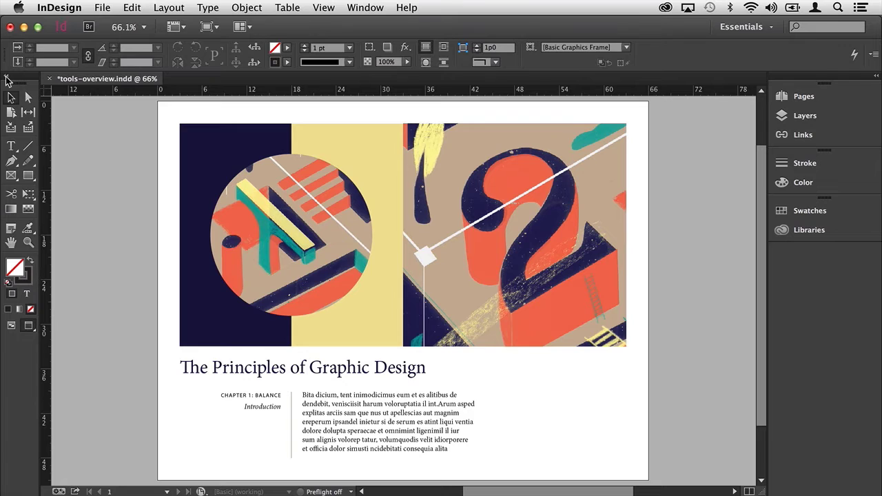
pyautogui.click(6, 78)
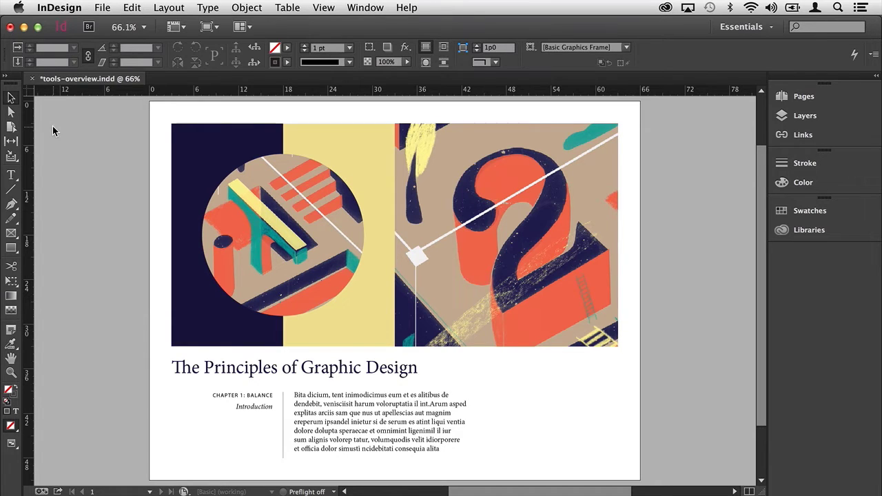
pyautogui.click(11, 113)
pyautogui.press('t')
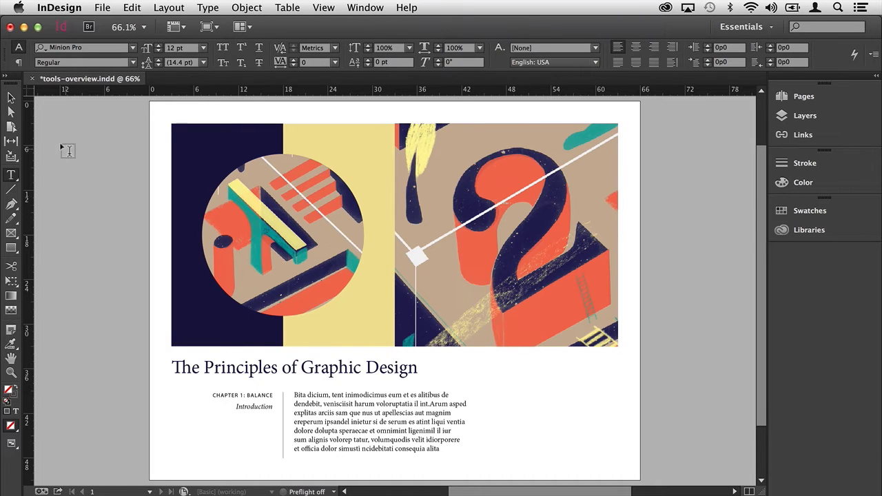
pyautogui.press('v')
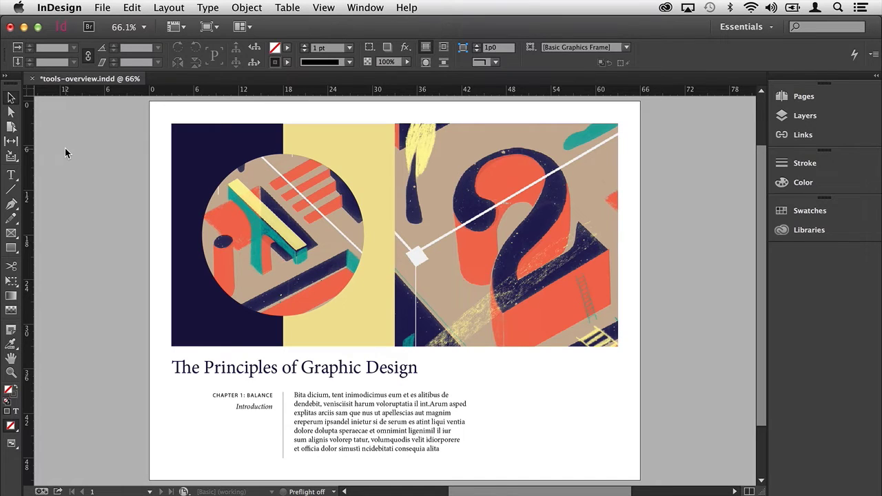
# Step: Crop the right-hand illustration's frame narrower and rotate it about -12°
pyautogui.click(407, 132)
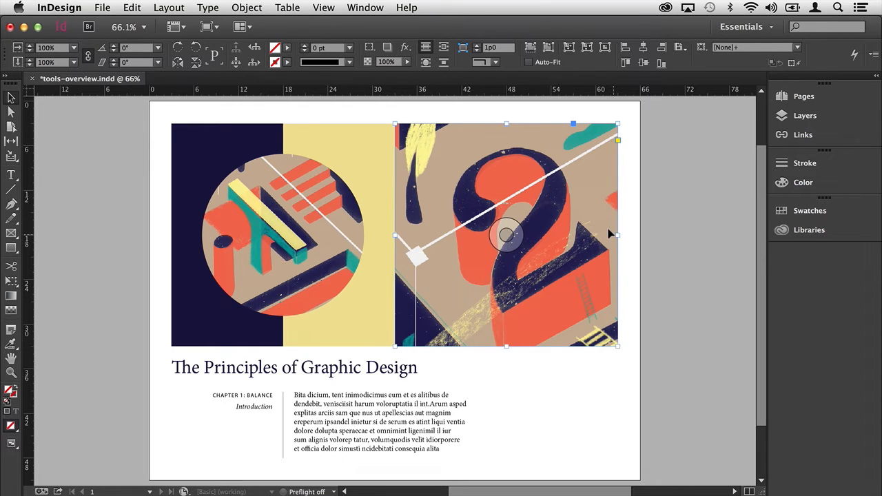
pyautogui.moveTo(618, 235); pyautogui.dragTo(592, 233)
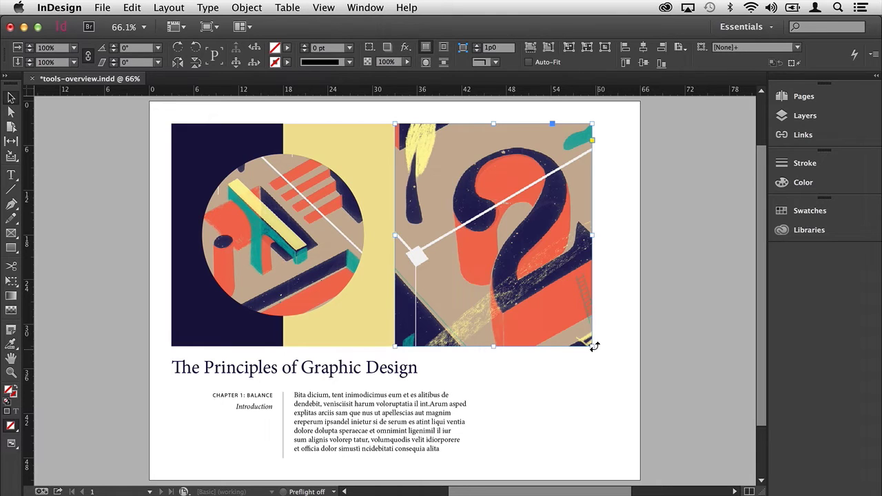
pyautogui.moveTo(594, 347)
pyautogui.mouseDown()
pyautogui.moveTo(596, 299)
pyautogui.moveTo(590, 329)
pyautogui.moveTo(557, 358)
pyautogui.moveTo(596, 348)
pyautogui.mouseUp()
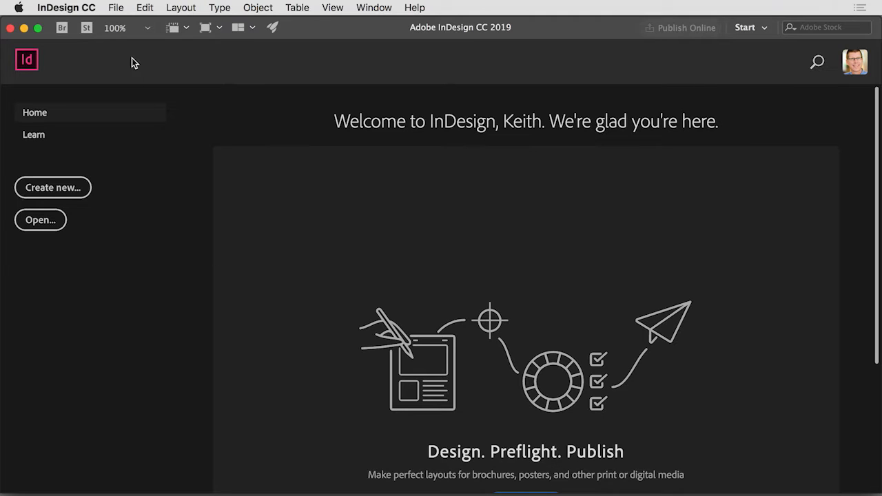
# Step: Start a new document with File > New > Document
pyautogui.click(117, 8)
pyautogui.moveTo(252, 26)
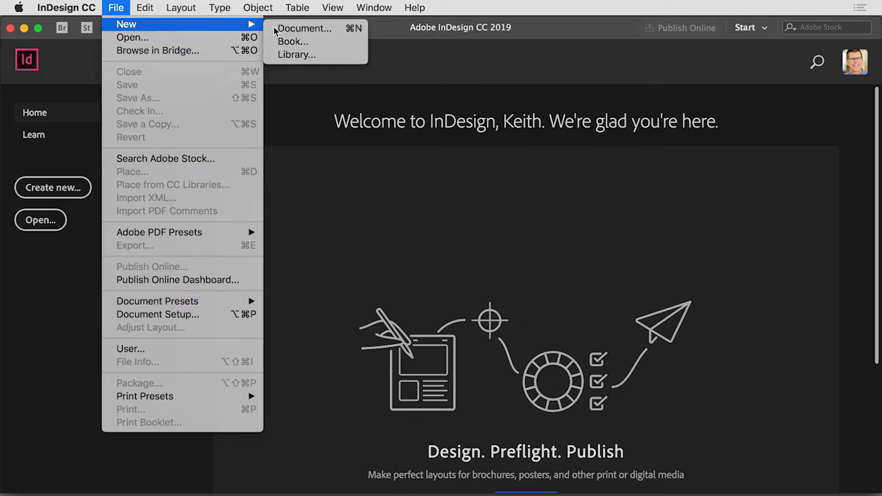
pyautogui.click(284, 31)
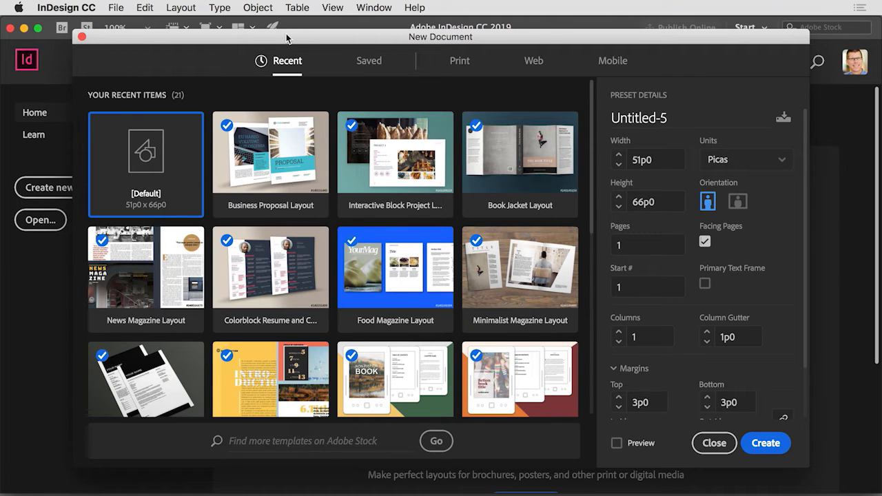
# Step: Choose a blank Print preset, disable Facing Pages and select the Pages count for editing
pyautogui.click(464, 68)
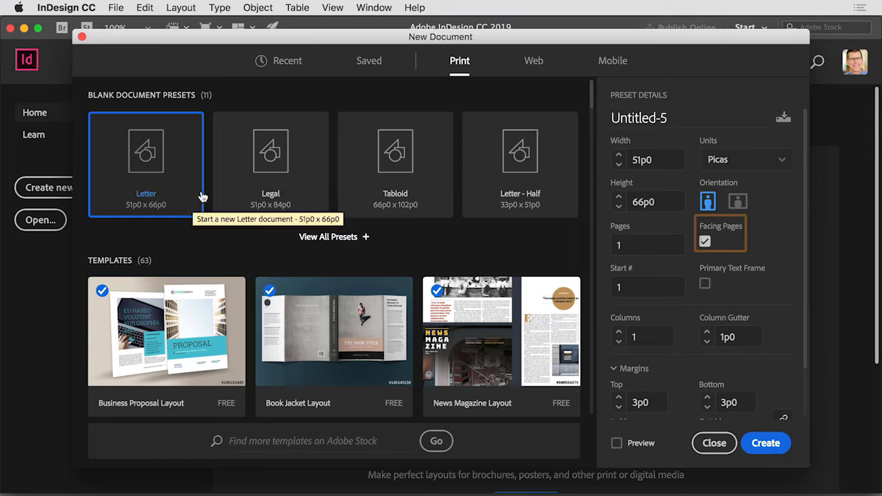
pyautogui.click(705, 242)
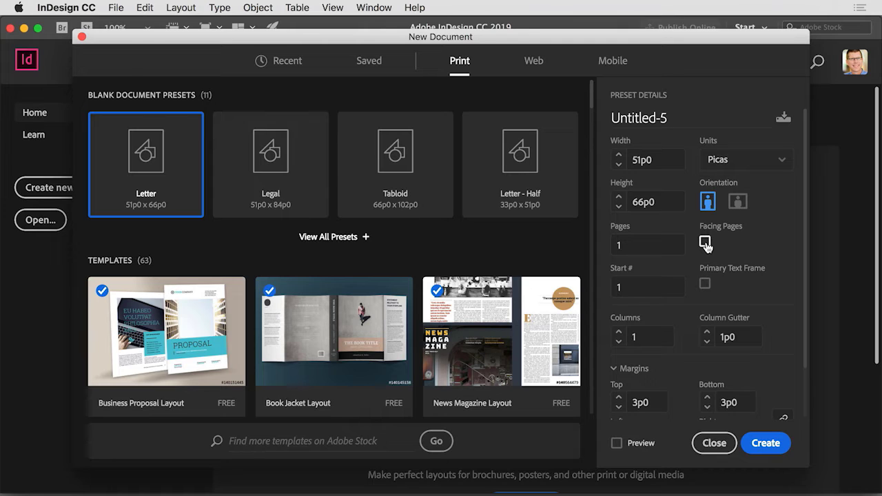
pyautogui.click(646, 246)
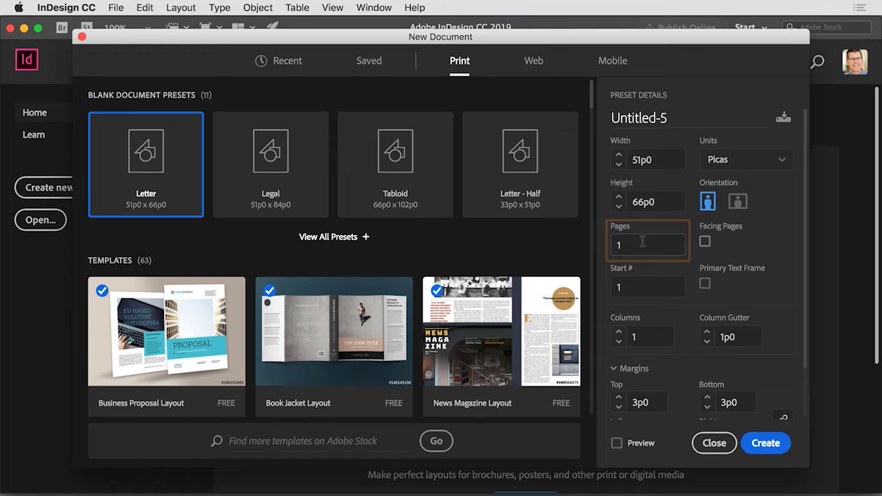
pyautogui.doubleClick(647, 245)
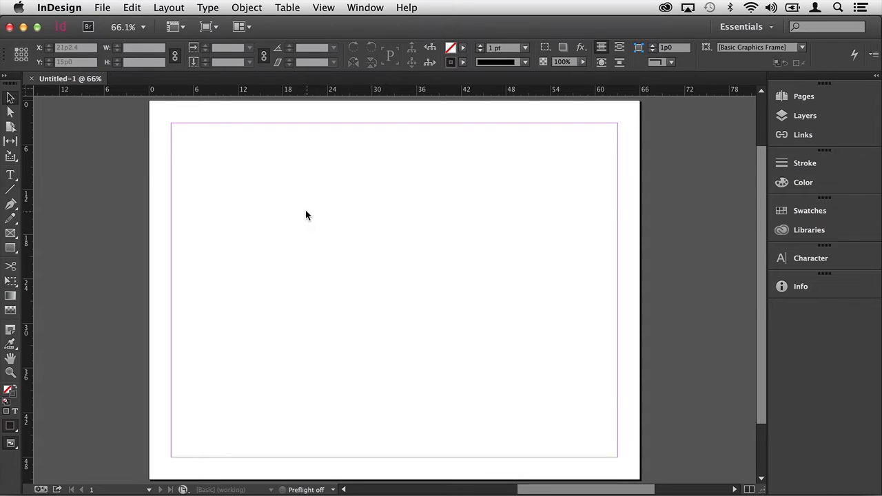
# Step: Draw a tall text frame from the top-left margin and fill it with placeholder text
pyautogui.press('t')
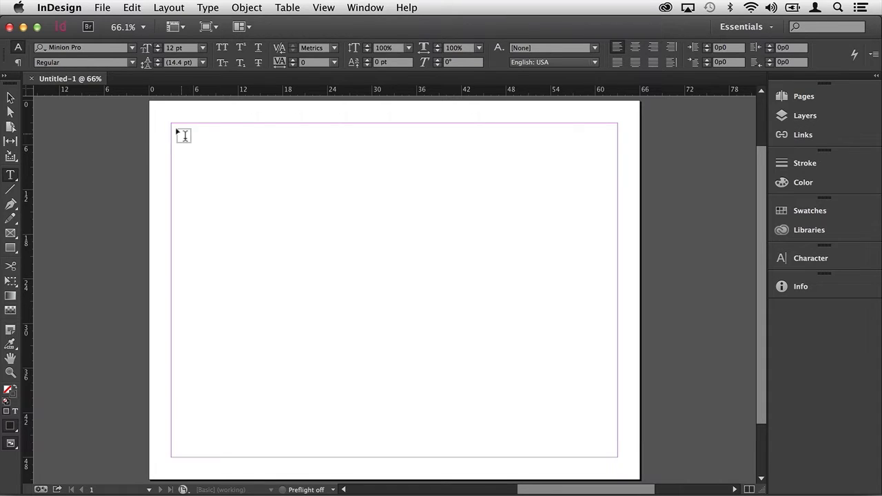
pyautogui.moveTo(181, 133); pyautogui.dragTo(339, 439)
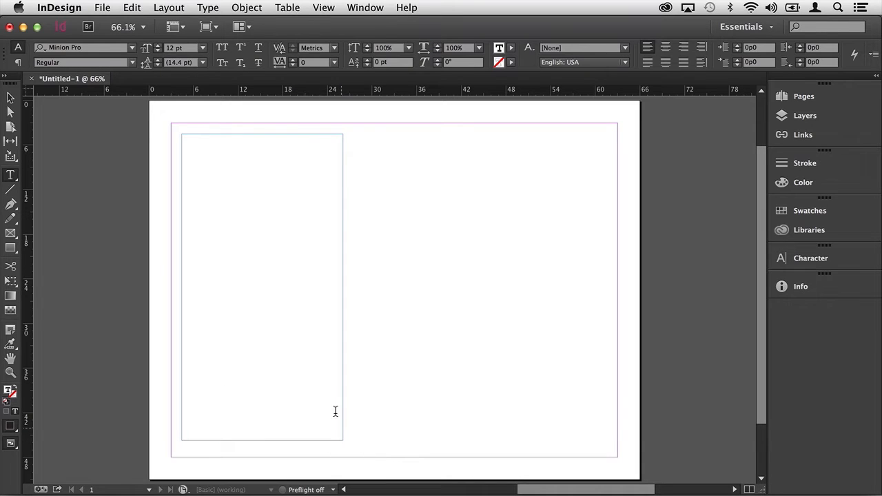
pyautogui.click(206, 7)
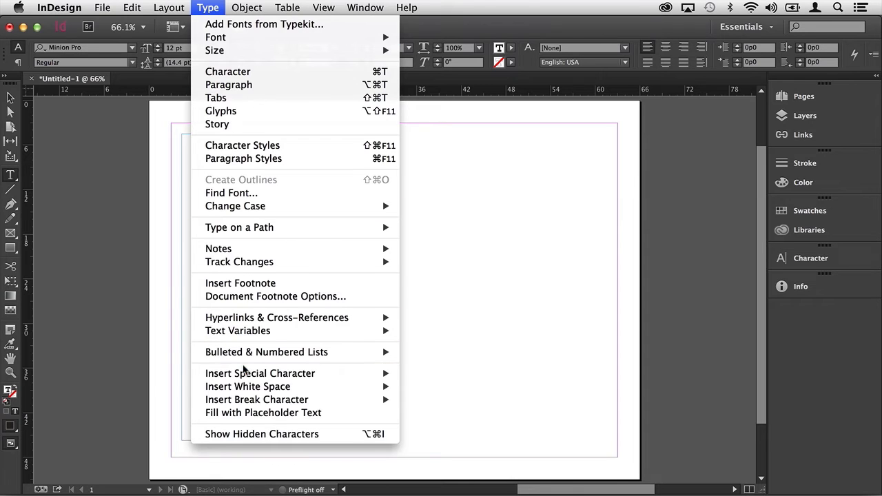
pyautogui.click(250, 412)
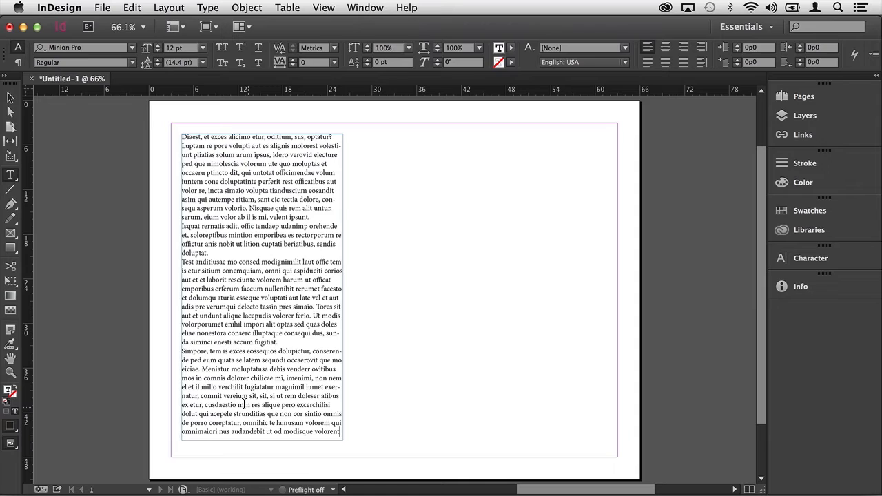
pyautogui.press('Escape')
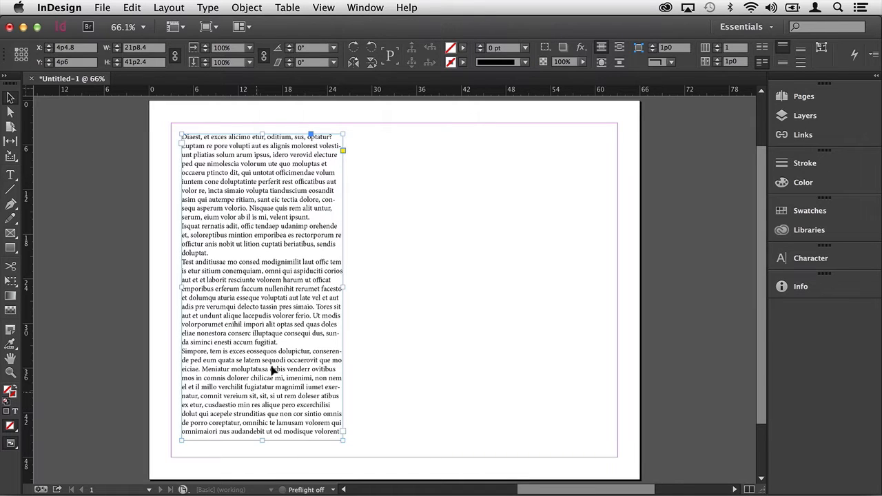
# Step: Place frame-1.jpg on the page to the right of the placeholder text frame
pyautogui.click(371, 319)
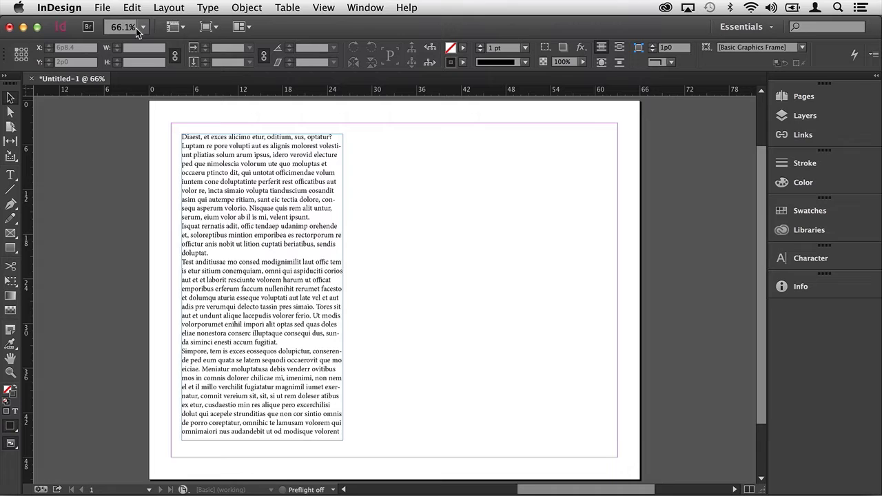
pyautogui.click(105, 8)
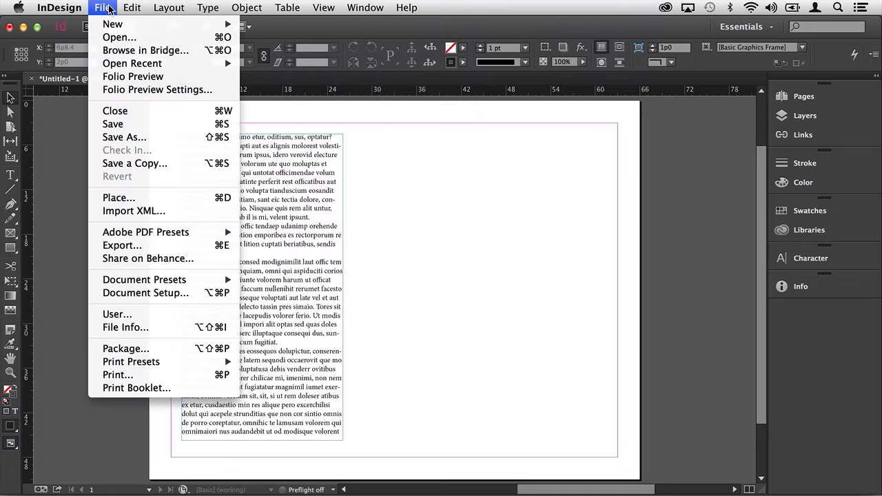
pyautogui.click(143, 199)
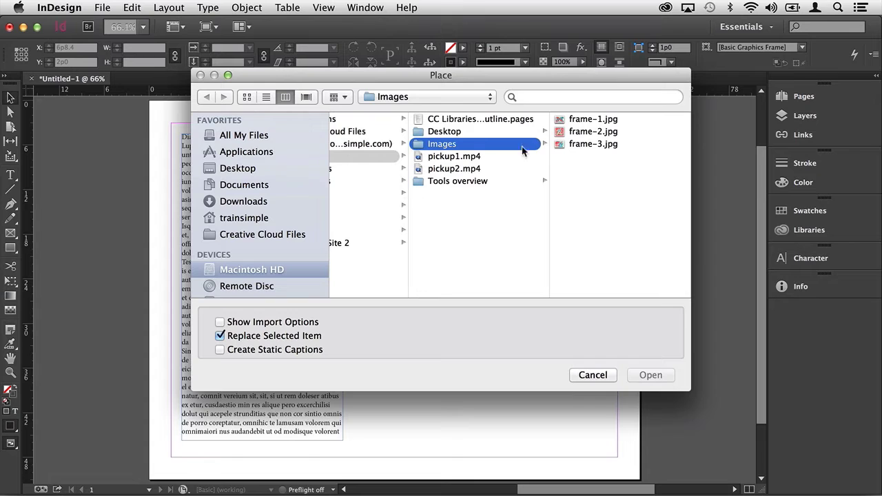
pyautogui.click(563, 122)
pyautogui.click(647, 376)
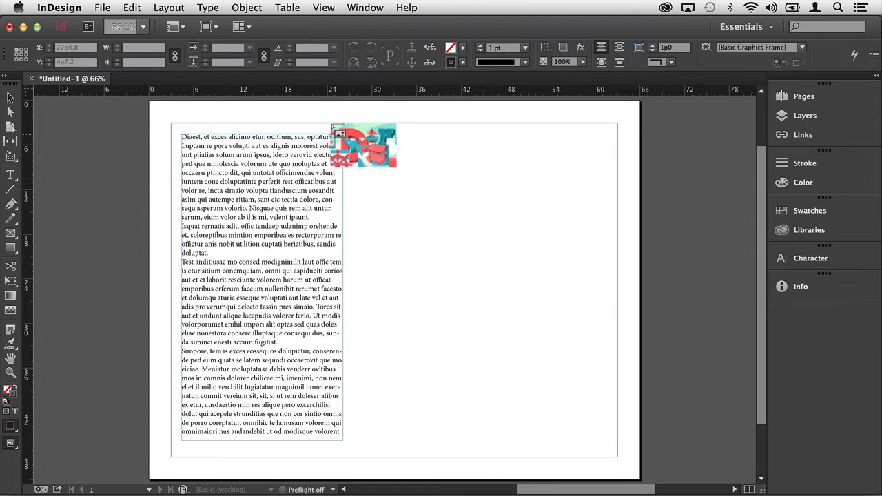
pyautogui.click(350, 131)
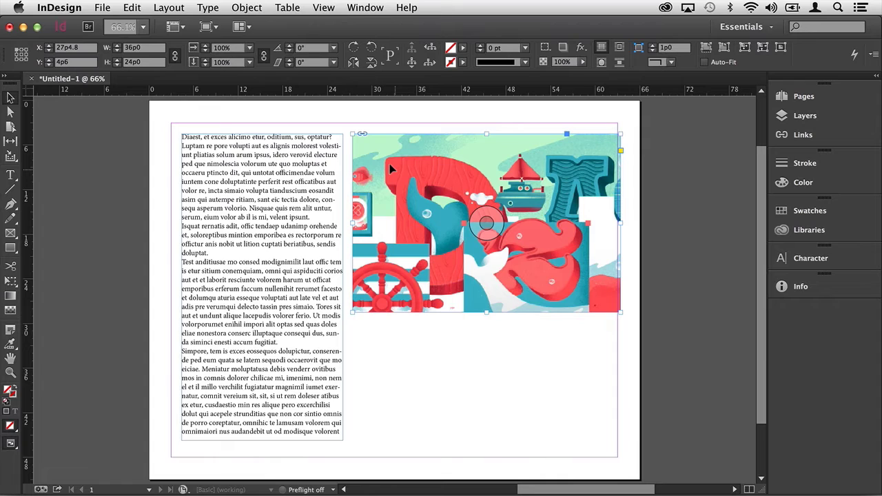
# Step: Undo the placement and redraw frame-1.jpg in a larger frame beside the text
pyautogui.press('cmd+z')
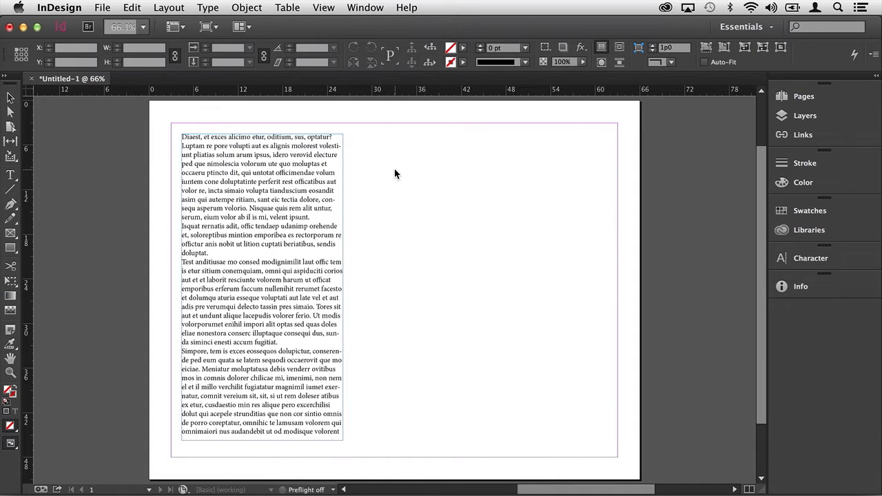
pyautogui.moveTo(357, 134); pyautogui.dragTo(582, 283)
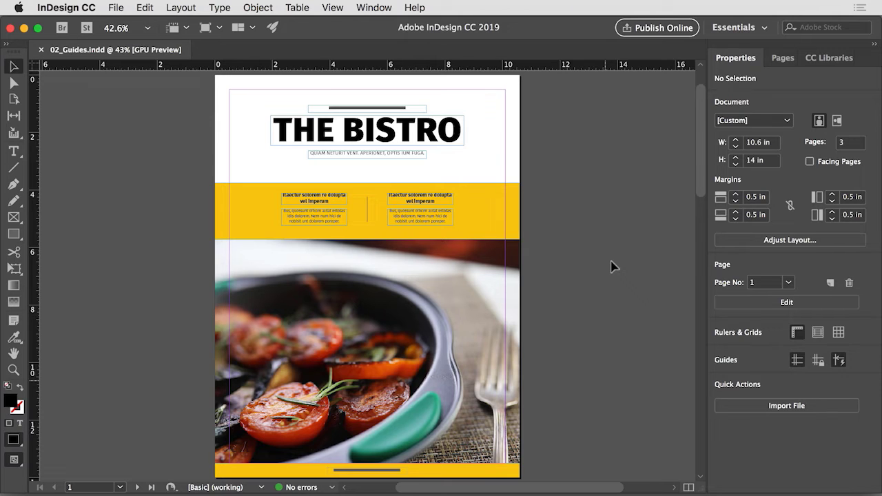
# Step: Show the Pages panel from the Window menu
pyautogui.click(383, 8)
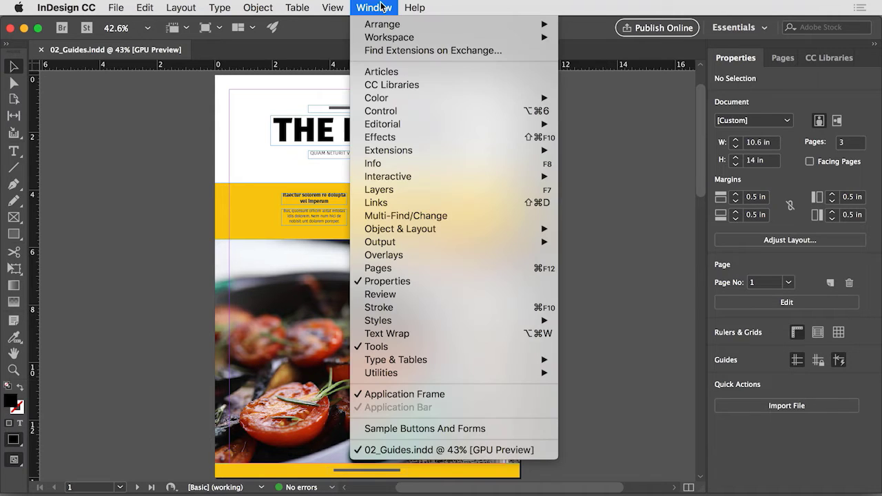
pyautogui.click(392, 269)
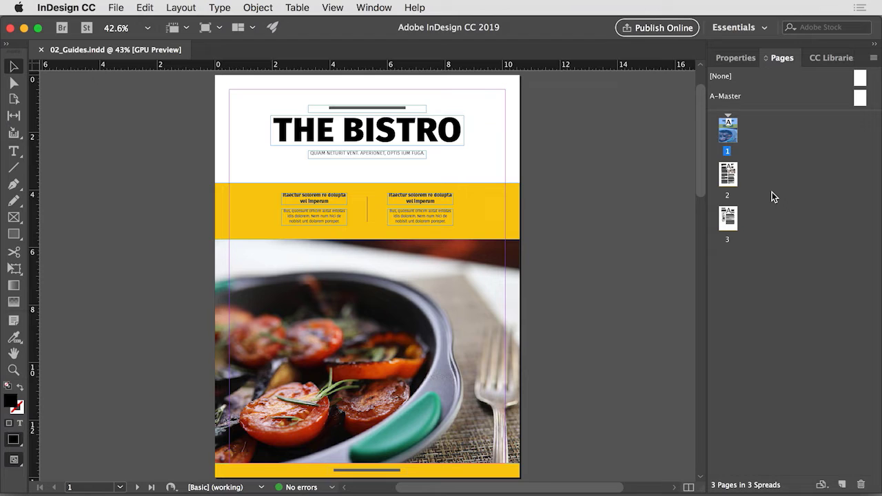
# Step: Jump to page 2, then to page 3 with the Easy Recipes heading
pyautogui.doubleClick(732, 175)
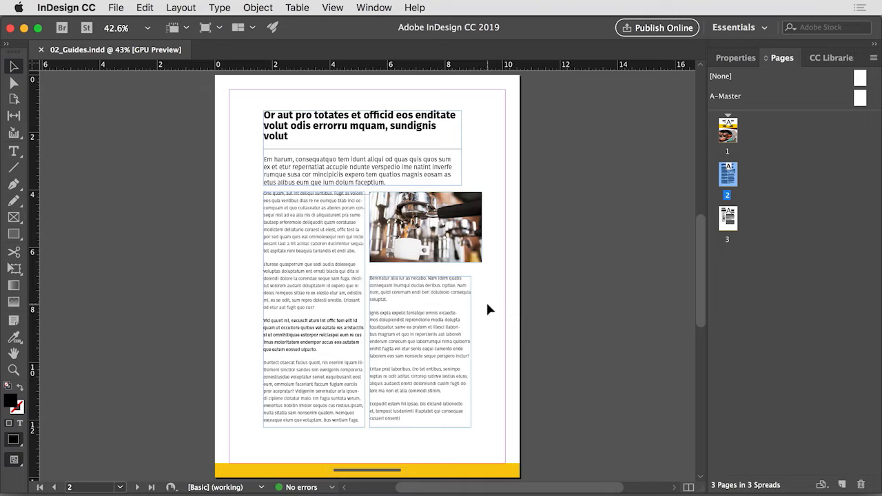
pyautogui.doubleClick(732, 219)
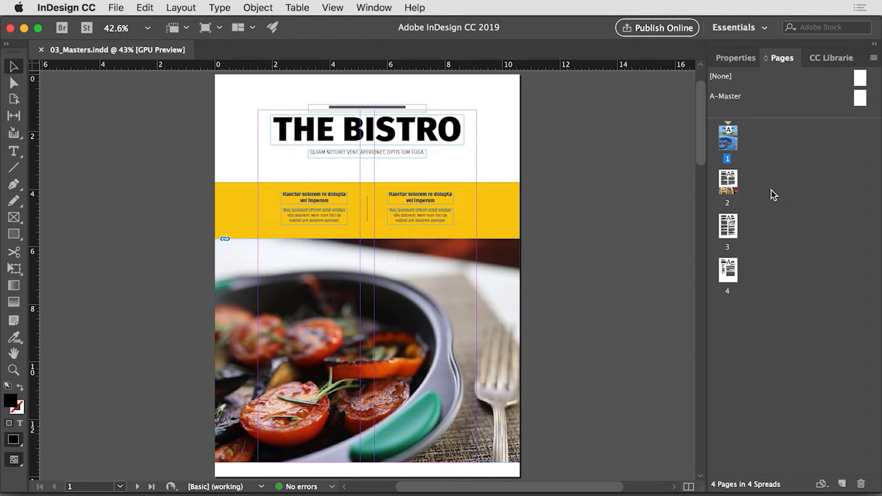
# Step: Apply the A-Master to page 4 by dragging it onto the page 4 thumbnail
pyautogui.click(380, 8)
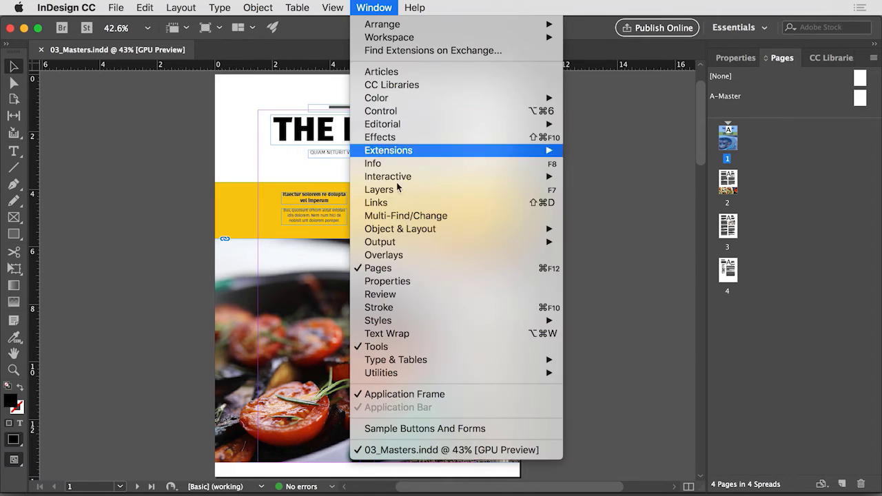
pyautogui.click(624, 282)
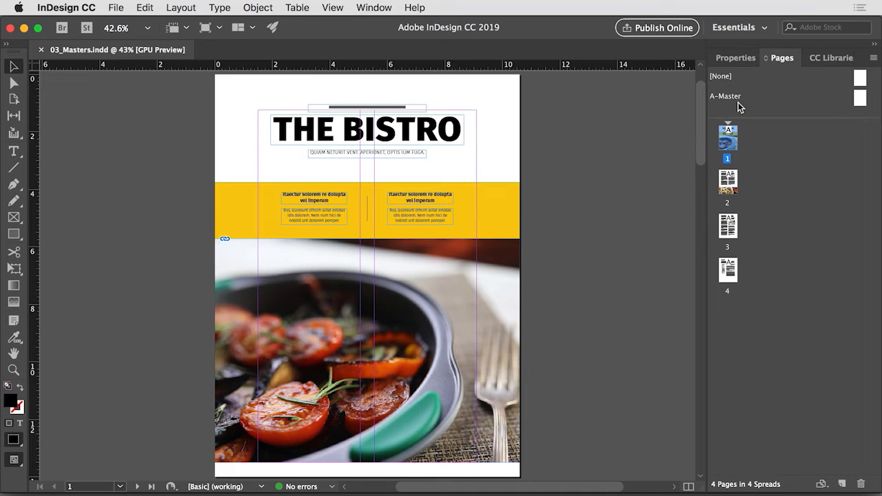
pyautogui.moveTo(738, 102); pyautogui.dragTo(731, 266)
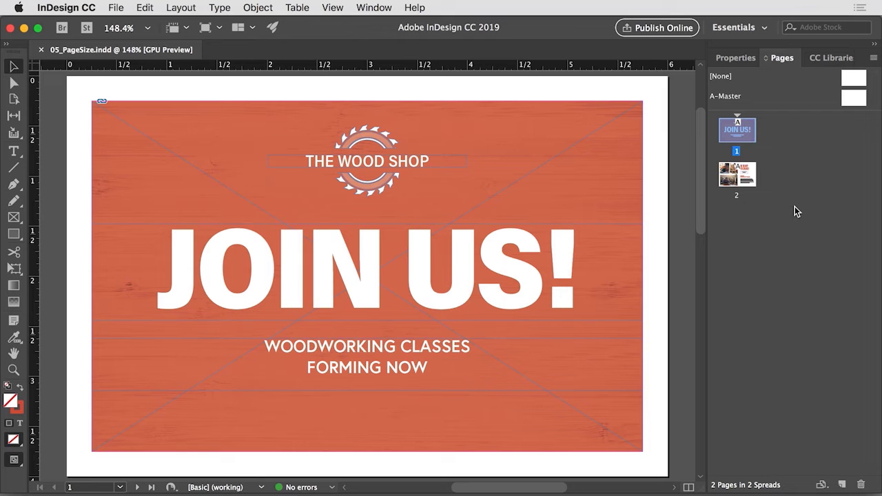
pyautogui.click(375, 8)
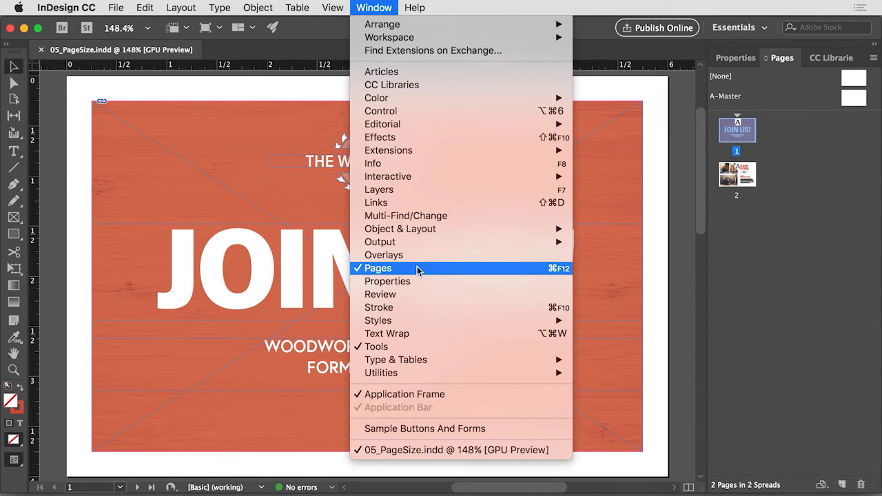
pyautogui.click(609, 282)
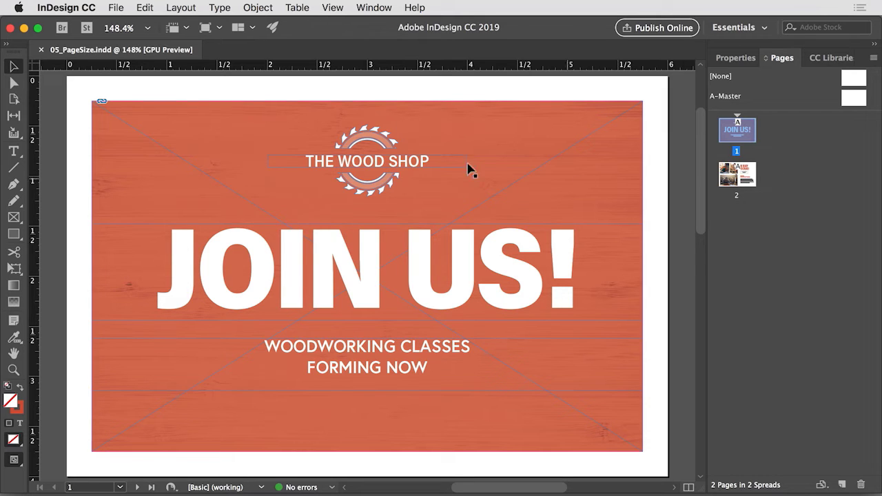
# Step: Change the postcard's page width from 6 in to 8 in in Document Setup
pyautogui.click(116, 8)
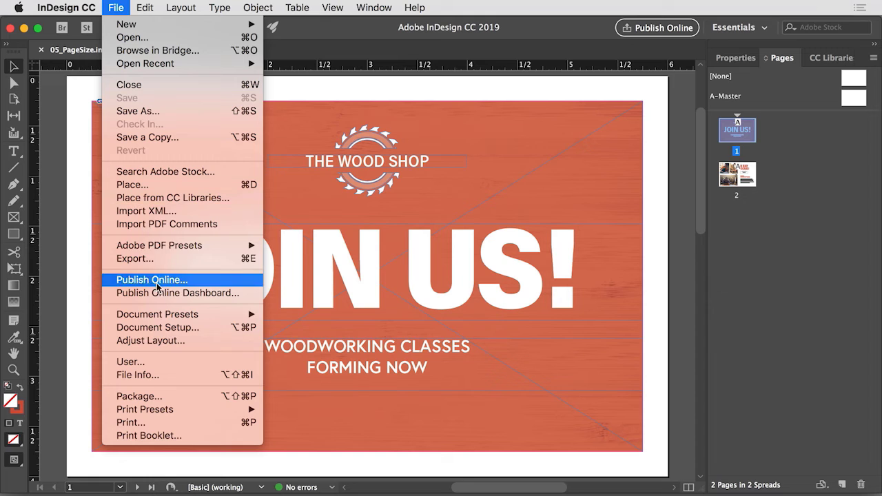
pyautogui.click(167, 328)
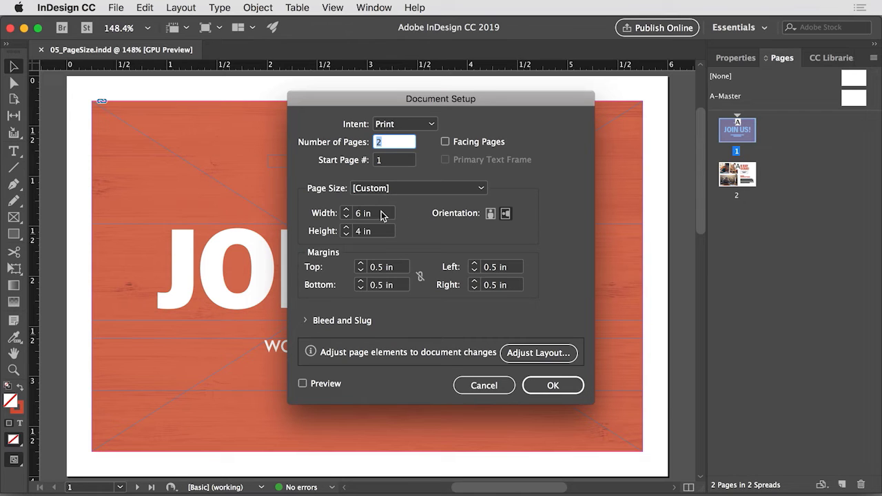
pyautogui.click(383, 212)
pyautogui.write('8')
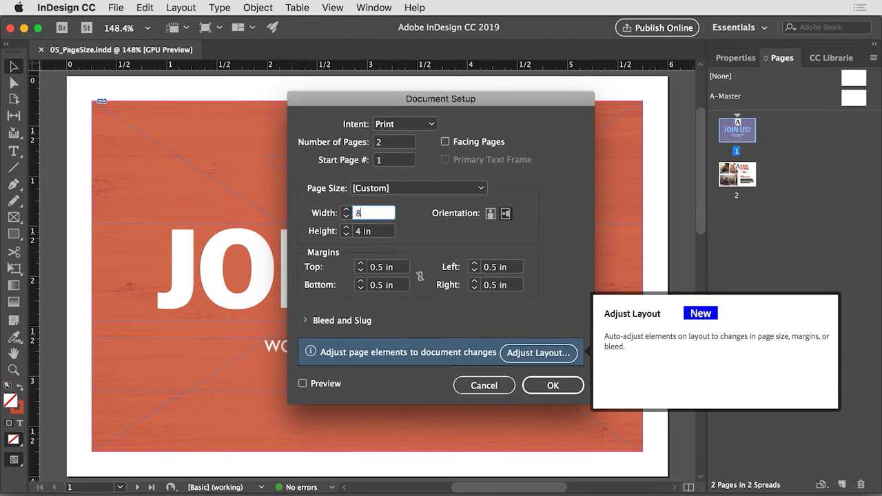
pyautogui.press('Tab')
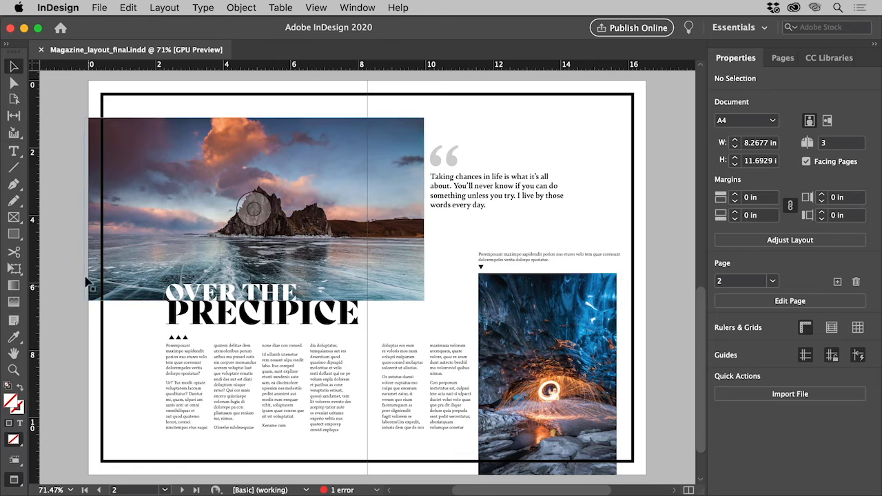
# Step: Bring up the File menu's New submenu to begin a new document
pyautogui.click(97, 8)
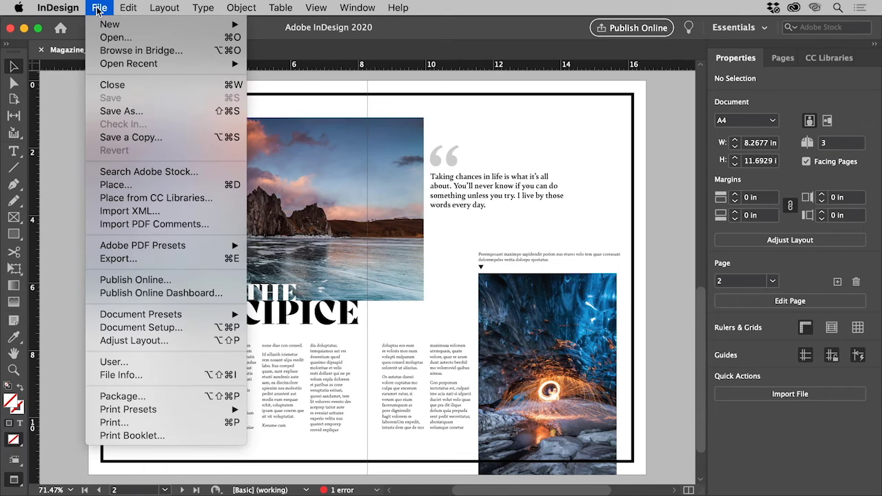
pyautogui.moveTo(109, 26)
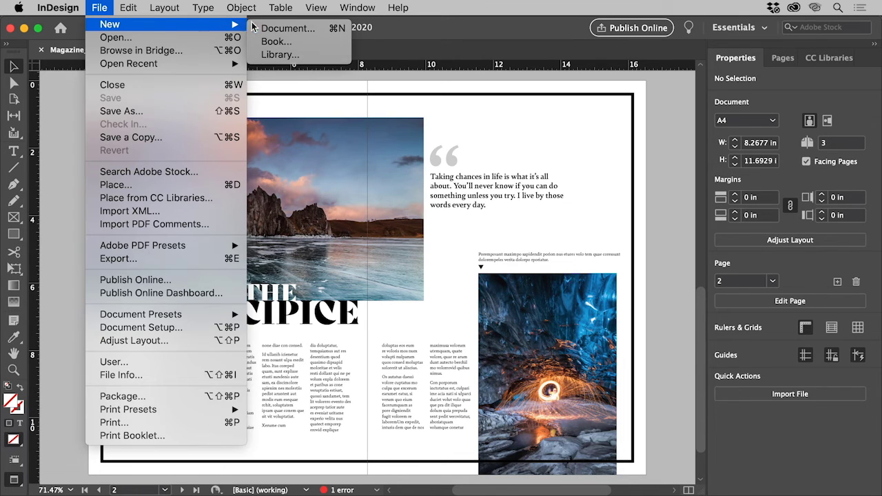
# Step: Set up an A4 print document named 'Magazine' in inches, with 3 pages and 0.125 in bleed
pyautogui.click(281, 29)
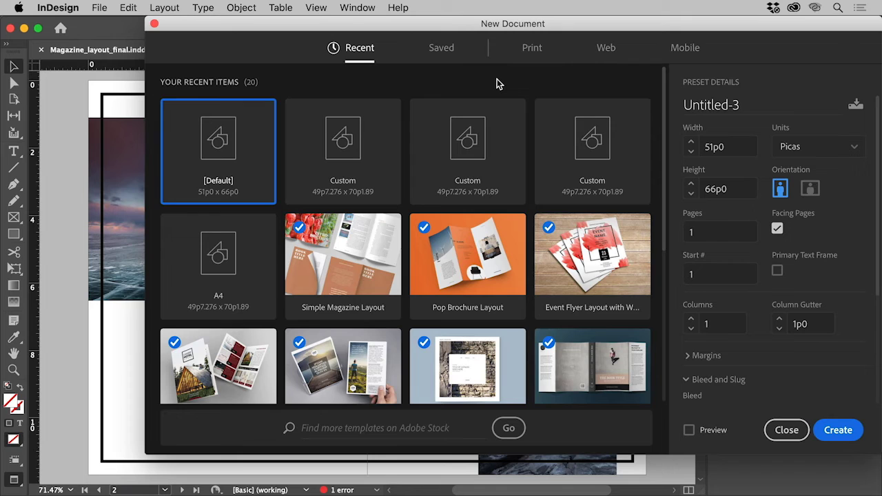
pyautogui.click(532, 50)
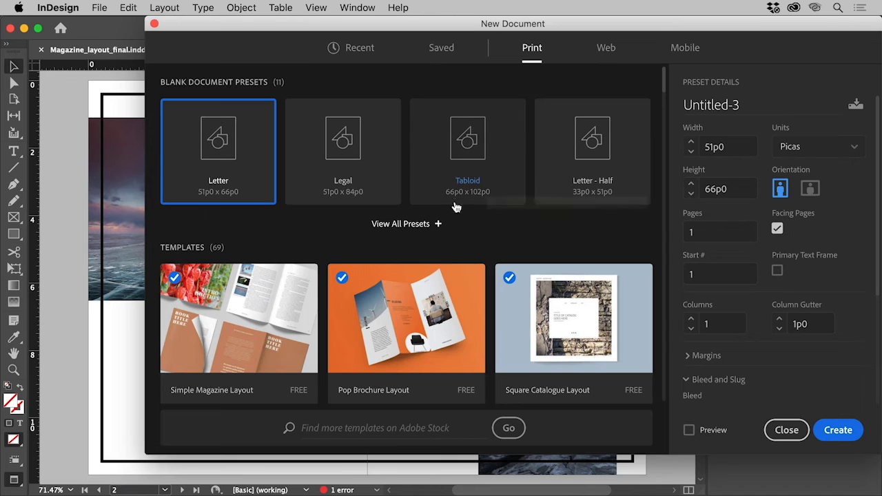
pyautogui.click(420, 225)
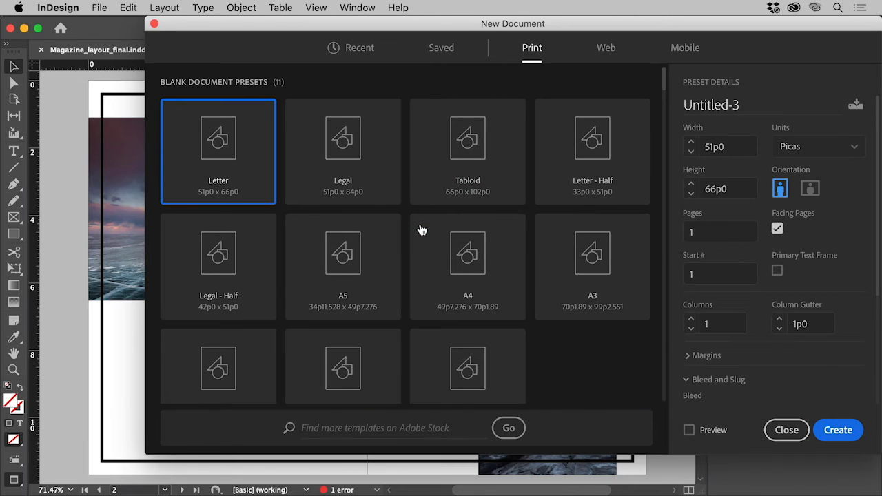
pyautogui.click(499, 272)
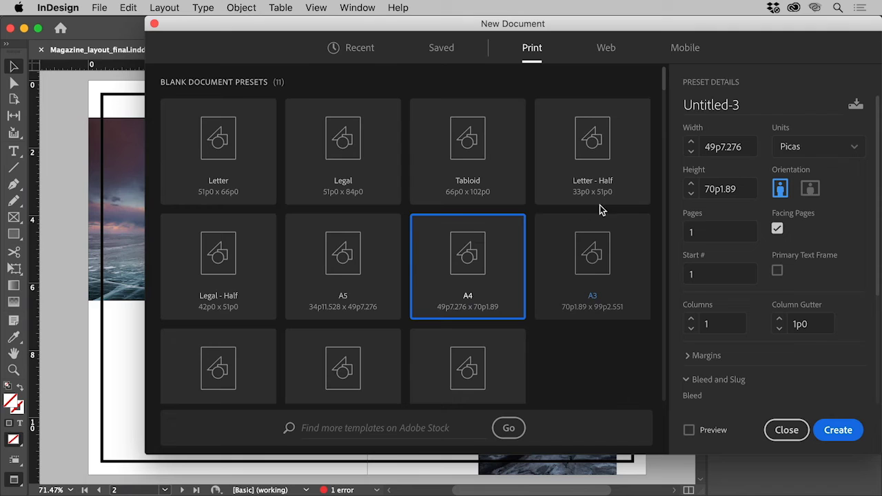
pyautogui.moveTo(738, 104); pyautogui.dragTo(669, 110)
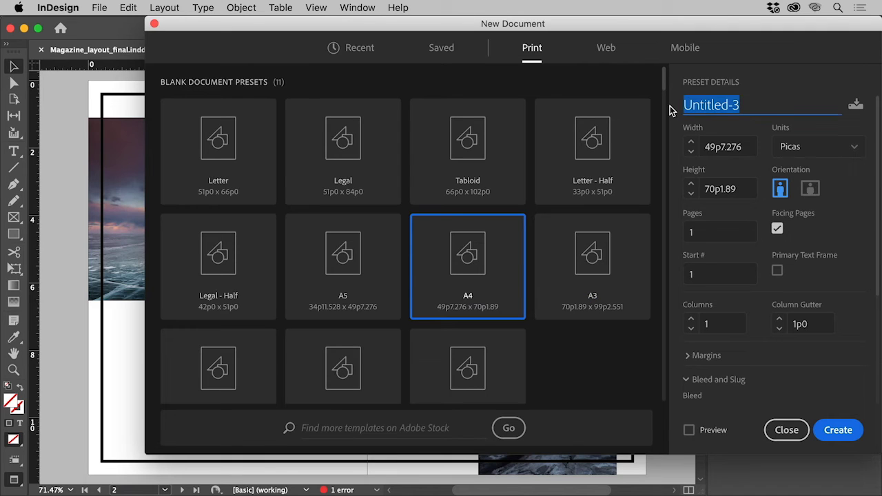
pyautogui.write('Magazine')
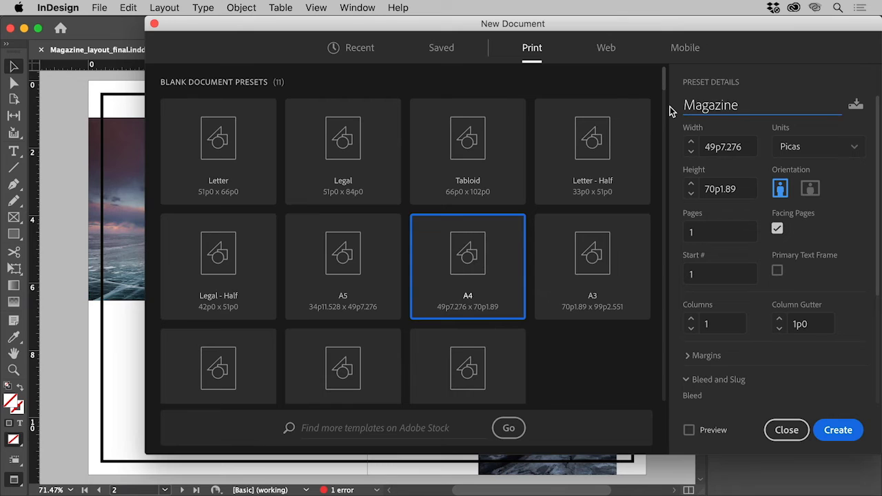
pyautogui.click(818, 147)
pyautogui.click(816, 217)
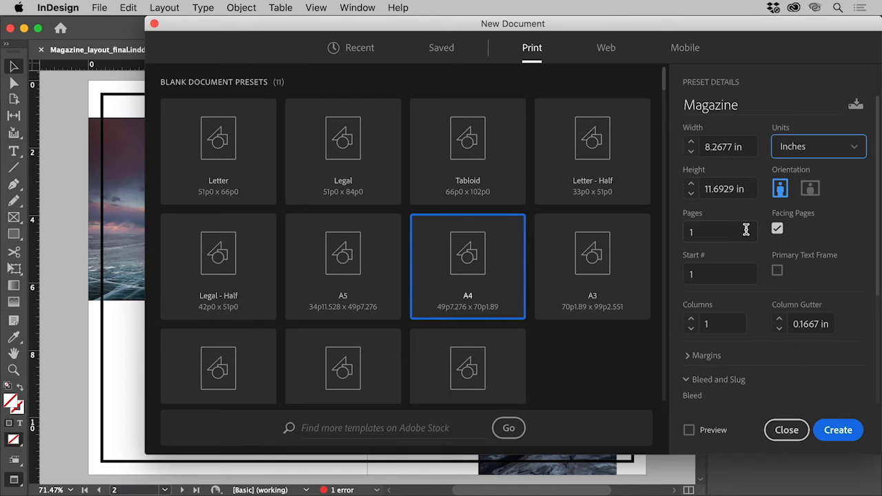
pyautogui.moveTo(730, 229); pyautogui.dragTo(678, 228)
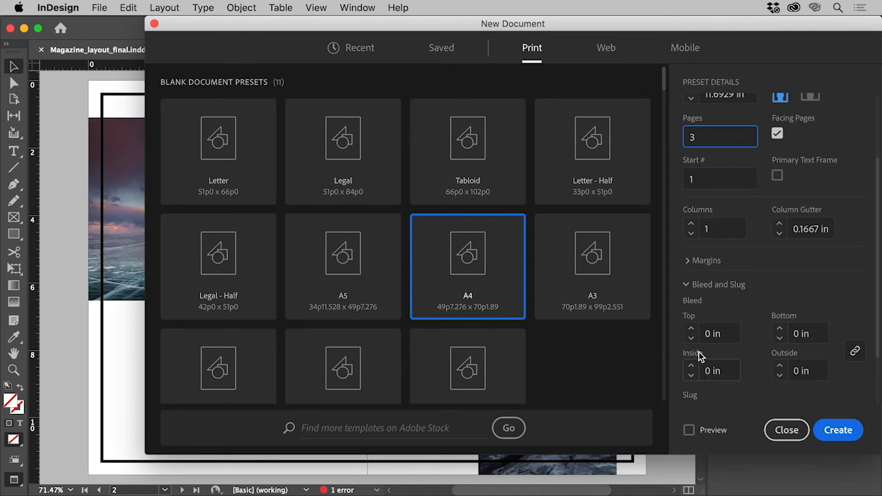
pyautogui.click(691, 329)
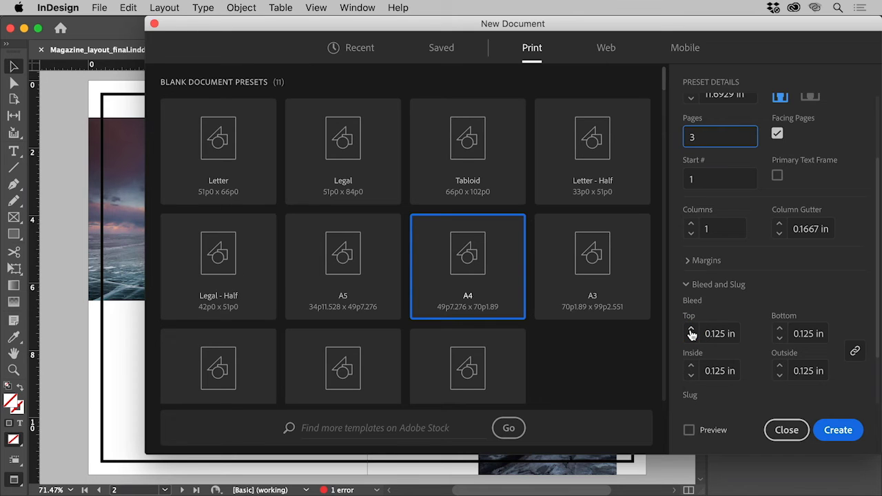
# Step: Create the Magazine document, then start a new blank document from a preset
pyautogui.click(839, 431)
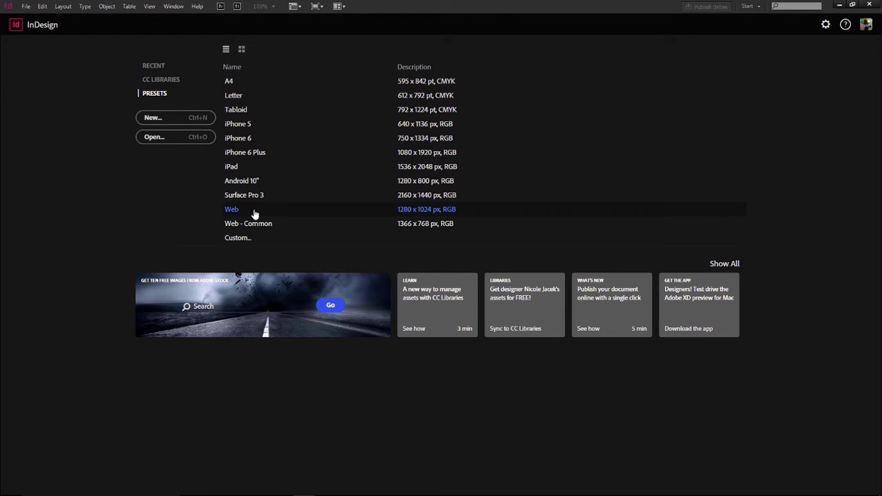
pyautogui.click(232, 98)
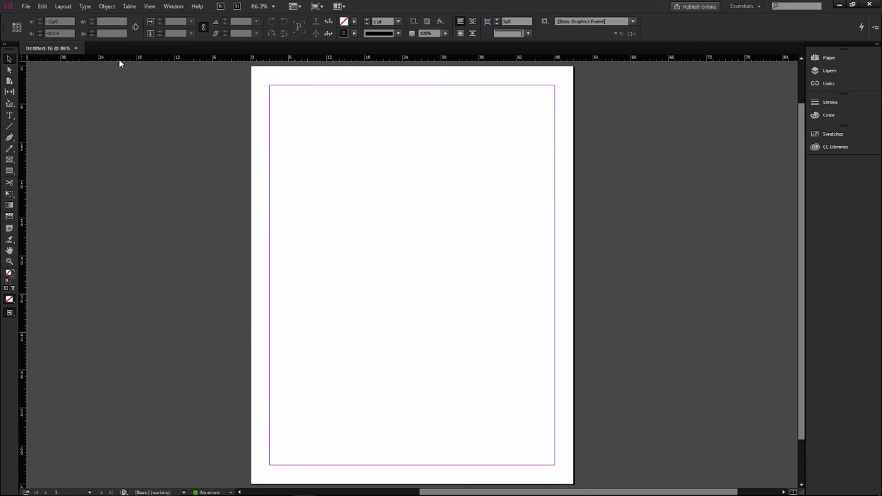
# Step: Switch the rulers to inches and draw a frame spanning the page margins
pyautogui.rightClick(25, 61)
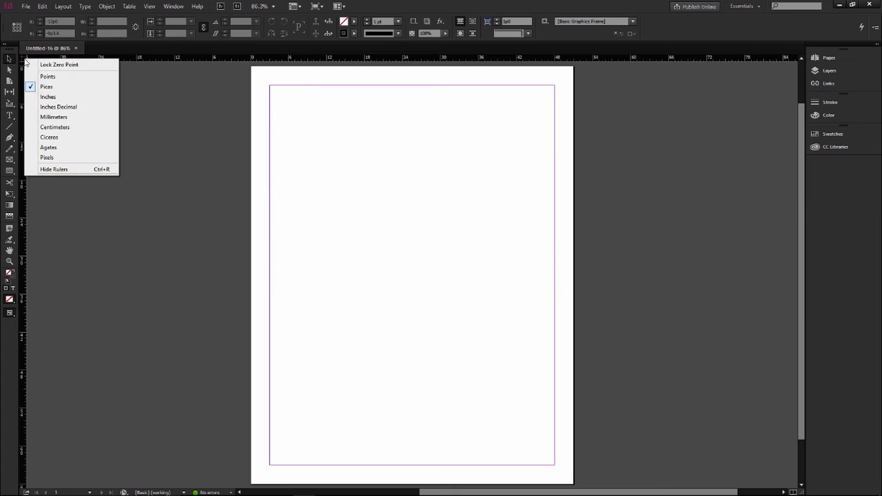
pyautogui.click(75, 100)
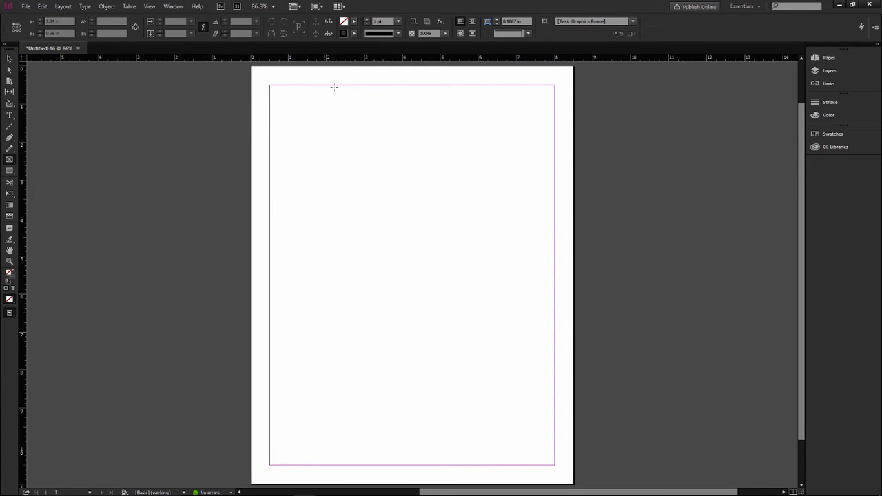
pyautogui.moveTo(269, 86); pyautogui.dragTo(555, 465)
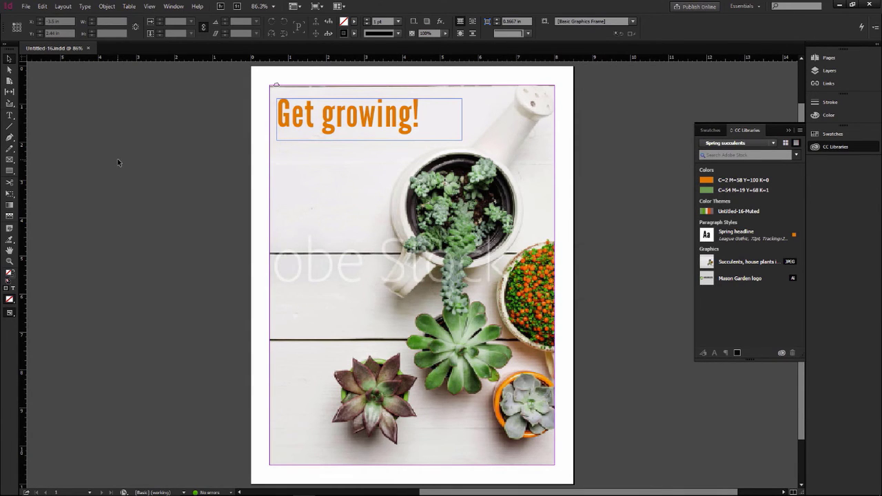
# Step: Place Spring-Succulents.txt into a text frame drawn below the headline
pyautogui.click(25, 5)
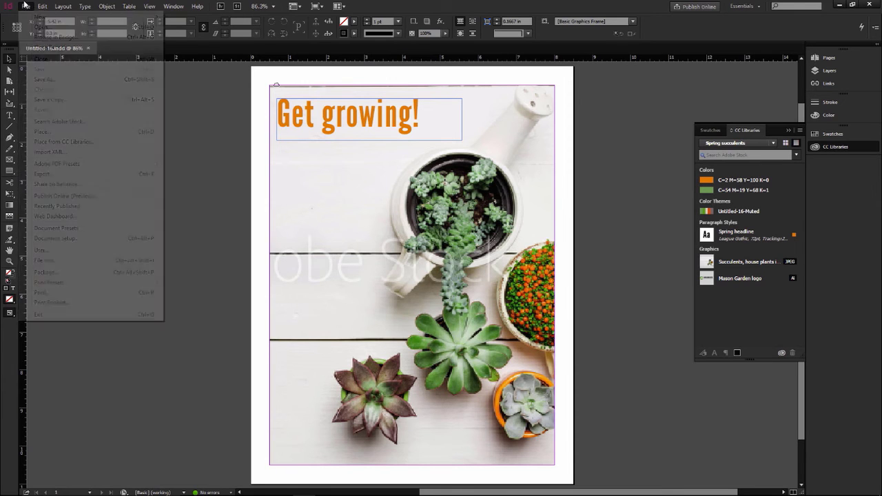
pyautogui.click(48, 131)
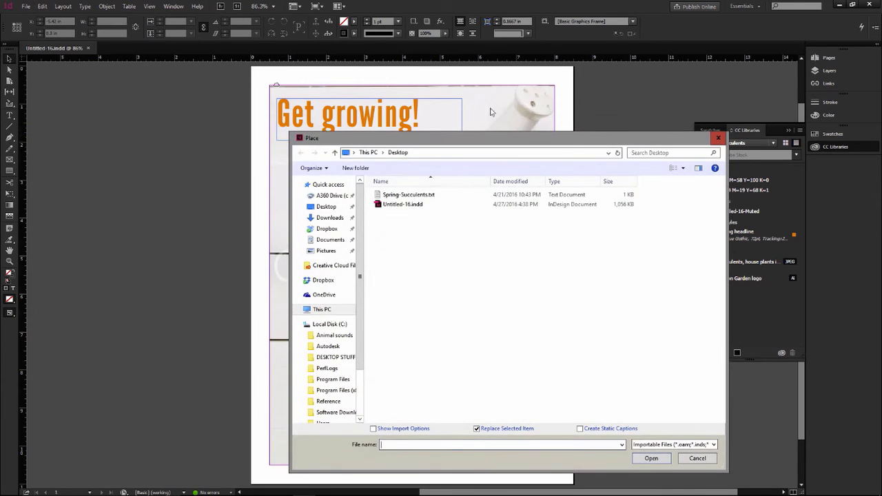
pyautogui.doubleClick(419, 196)
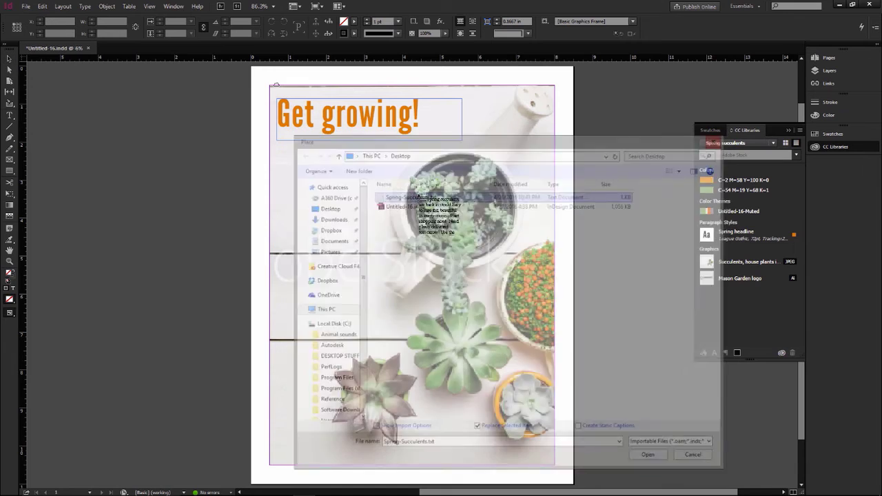
pyautogui.click(277, 145)
pyautogui.moveTo(277, 145)
pyautogui.mouseDown()
pyautogui.moveTo(380, 252)
pyautogui.moveTo(382, 244)
pyautogui.mouseUp()
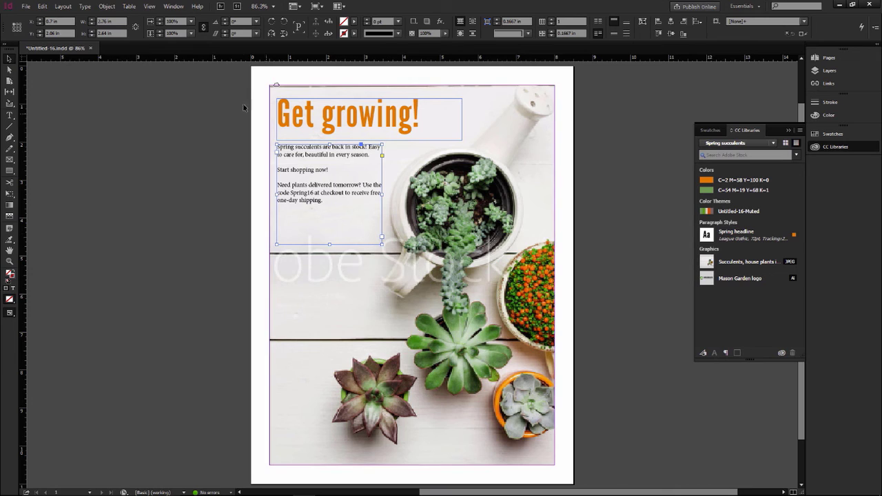
# Step: Set the word 'succulents' in the body text to the Typekit font Open Sans
pyautogui.click(9, 115)
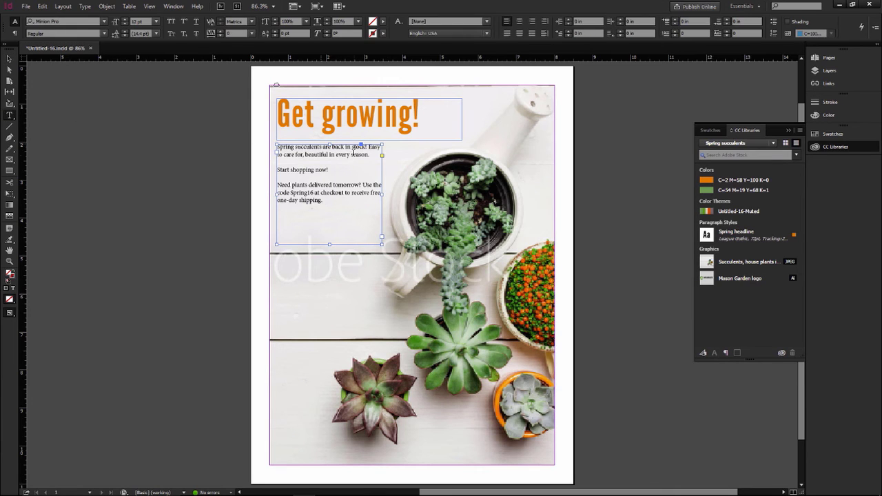
pyautogui.moveTo(295, 147); pyautogui.dragTo(327, 147)
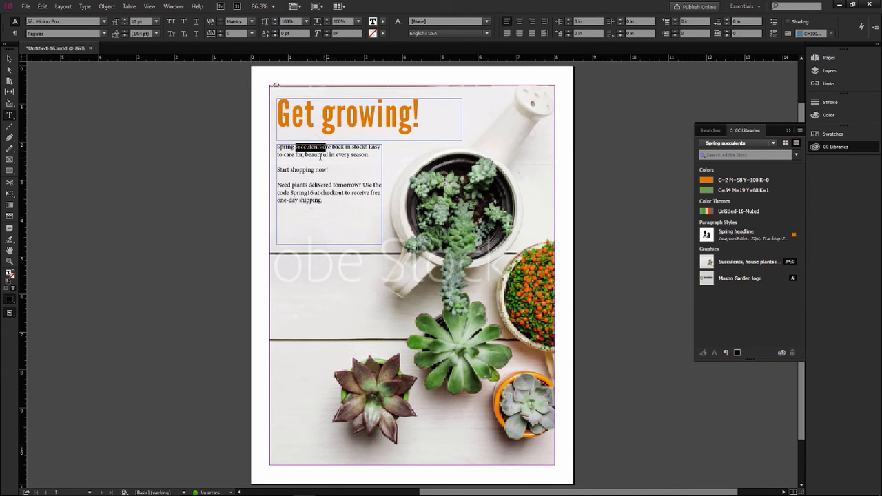
pyautogui.click(104, 22)
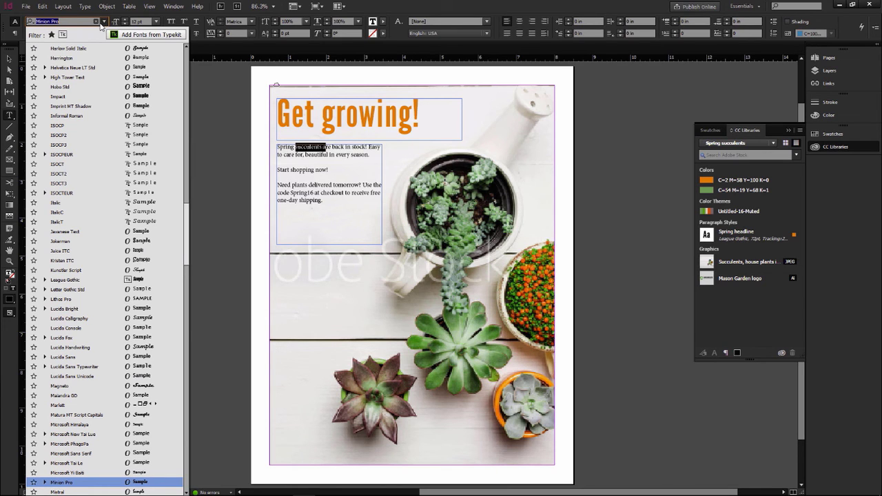
pyautogui.click(62, 34)
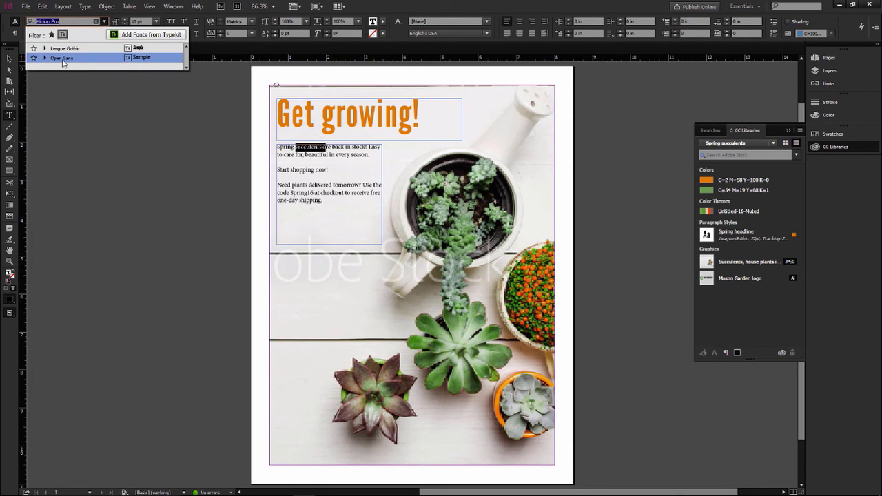
pyautogui.click(62, 58)
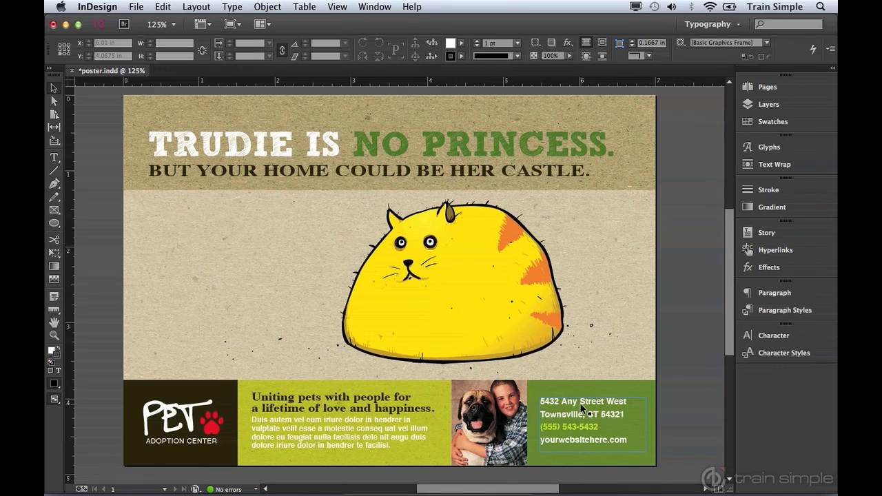
# Step: Delete the address and contact text frame from the green panel
pyautogui.click(582, 408)
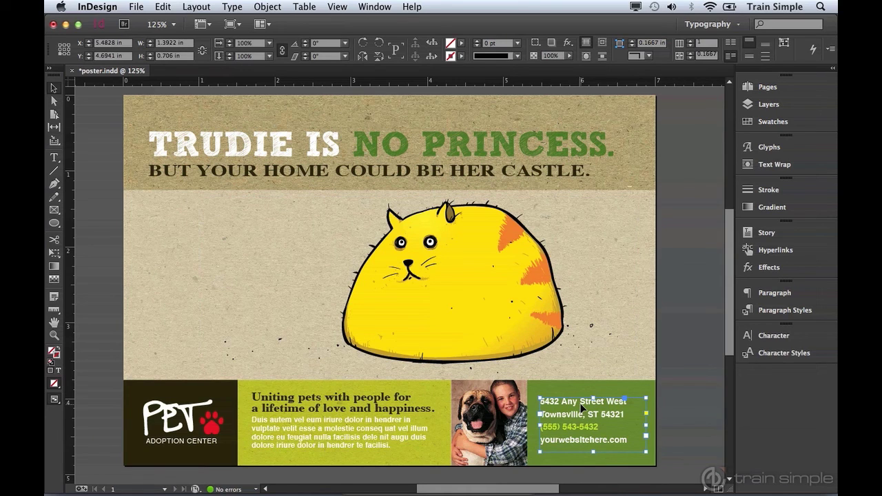
pyautogui.press('Delete')
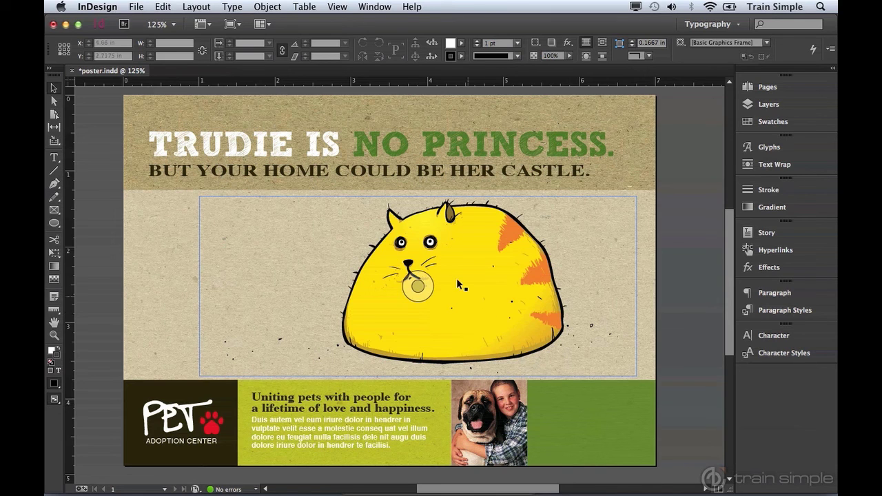
# Step: Launch Object > Generate QR Code and choose Business Card as the code type
pyautogui.click(267, 6)
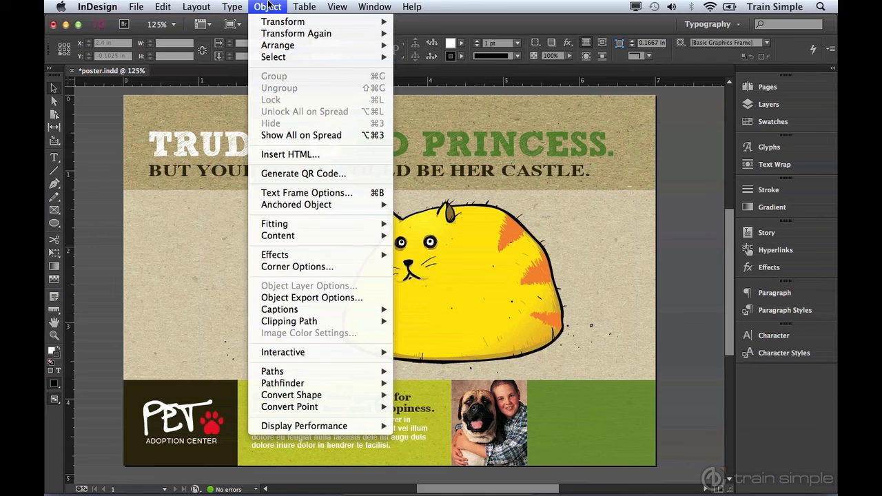
pyautogui.click(293, 173)
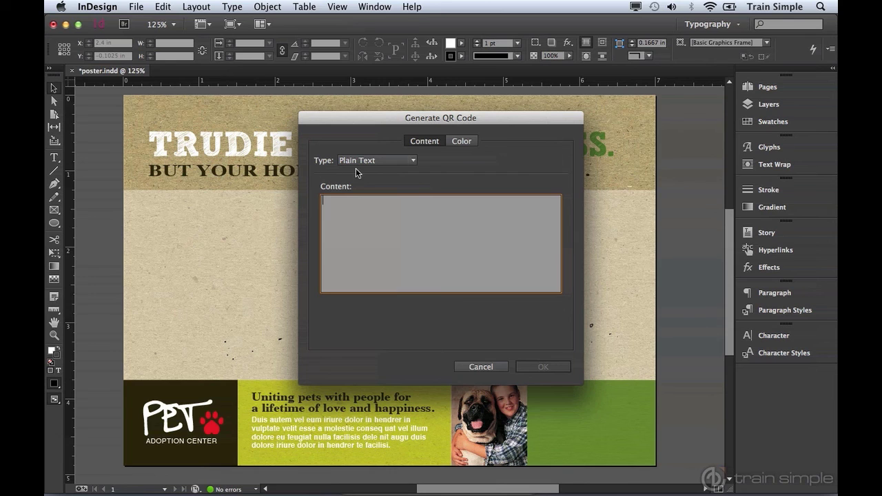
pyautogui.click(409, 163)
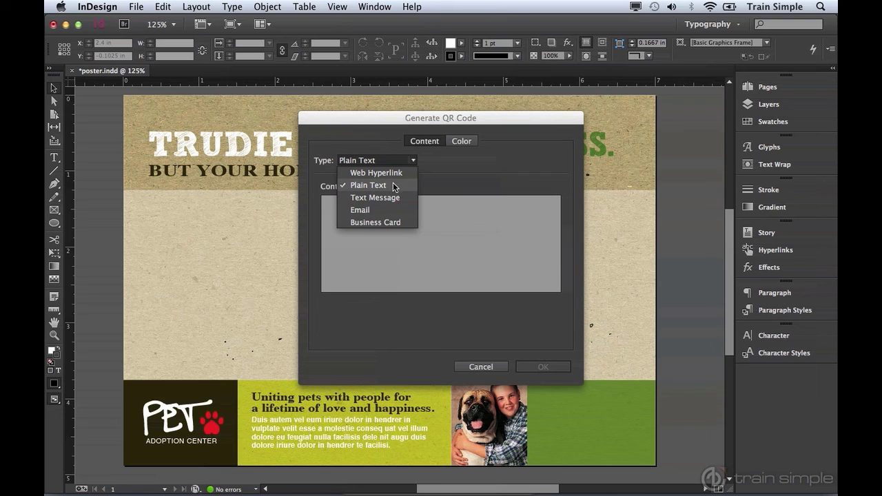
pyautogui.click(387, 221)
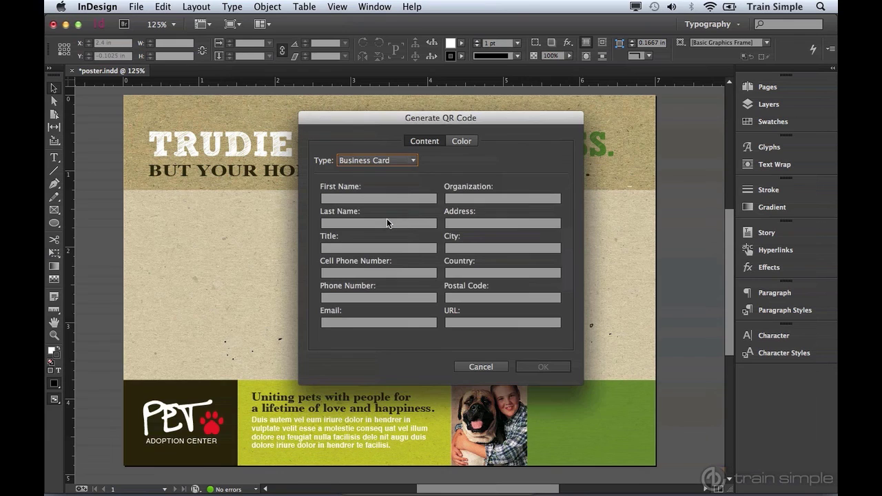